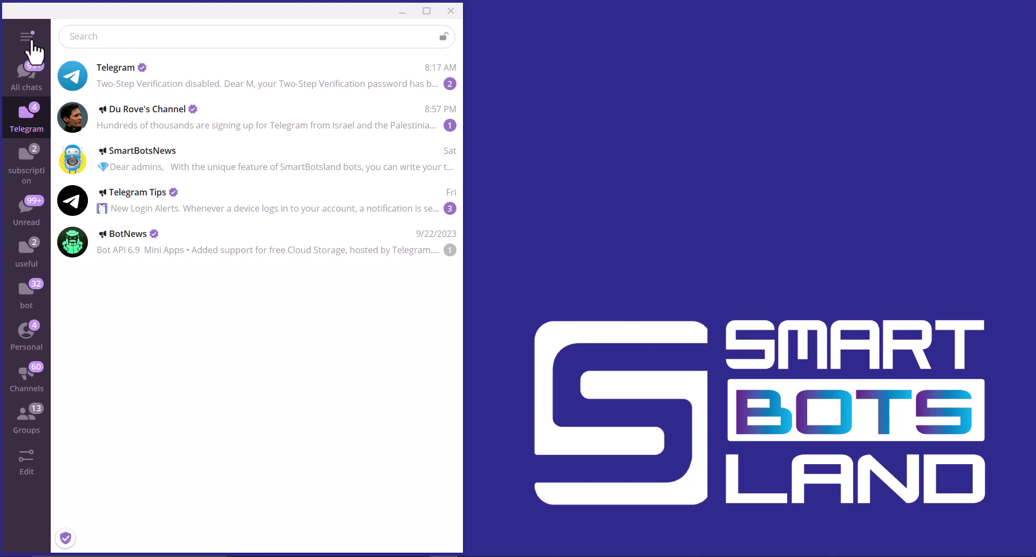
Open Two-Step Verification under Settings > Privacy and Security to reach the Create Password form.
click(30, 43)
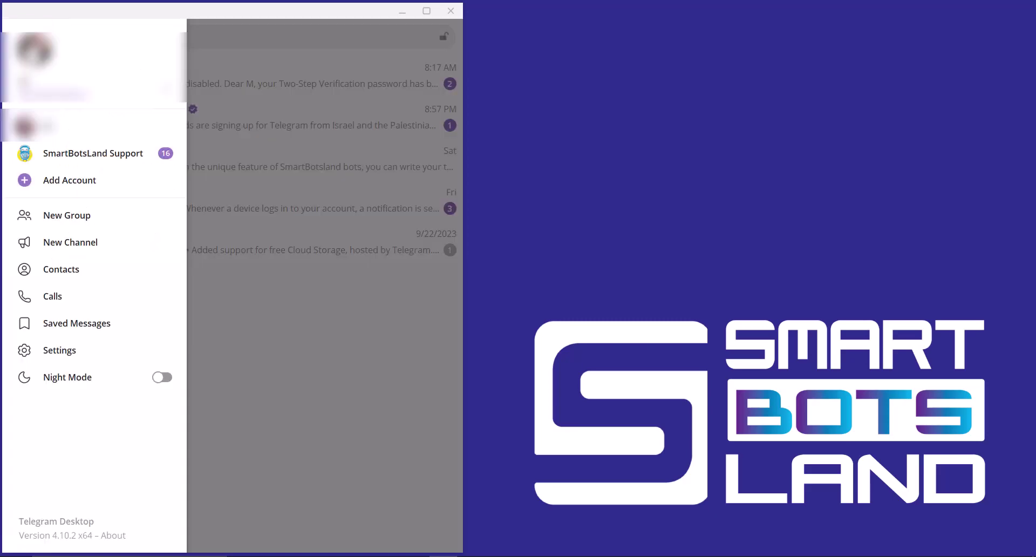
click(61, 360)
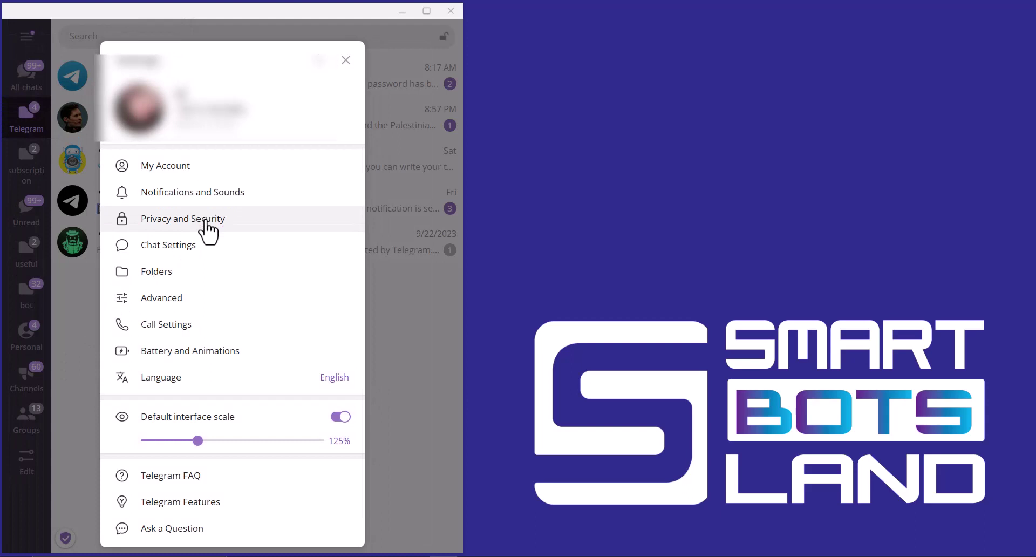
click(207, 222)
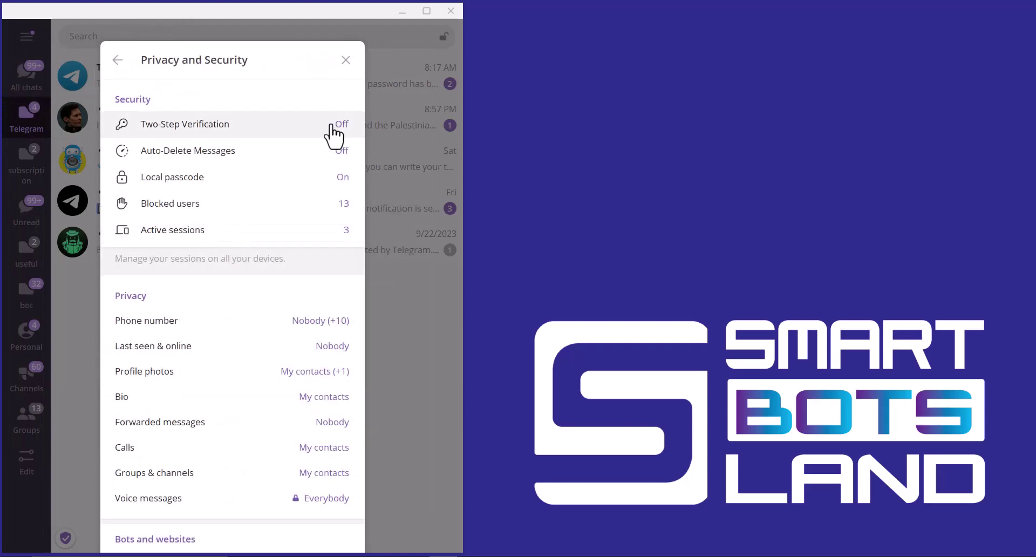
click(331, 129)
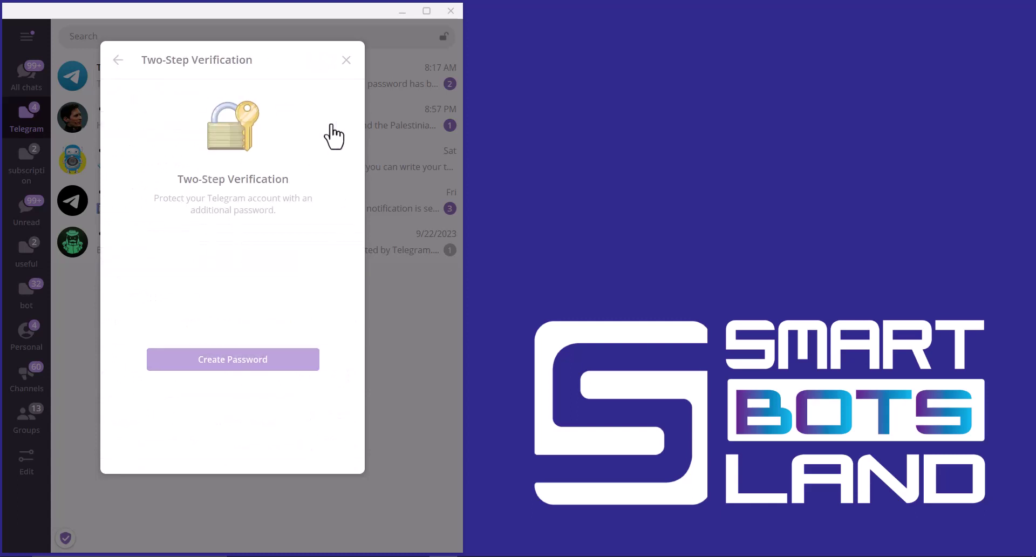
Create a six-digit account password, confirm it, and set the password hint to 'd'.
click(232, 358)
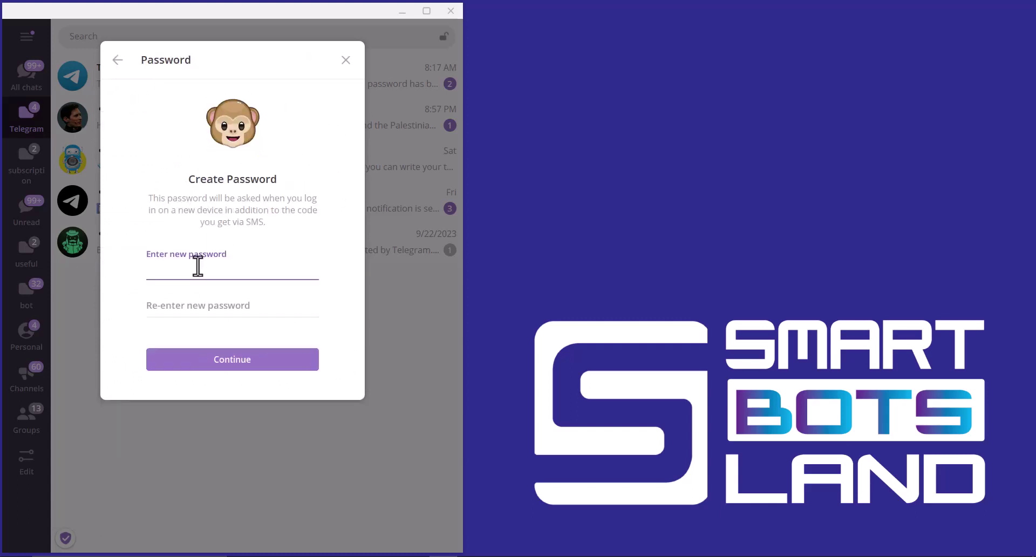
click(192, 305)
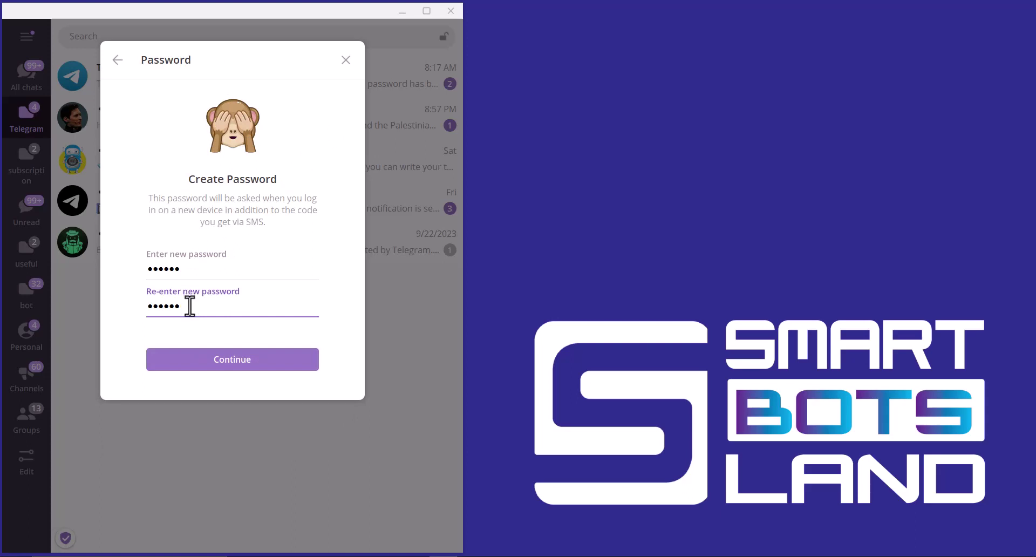
click(215, 361)
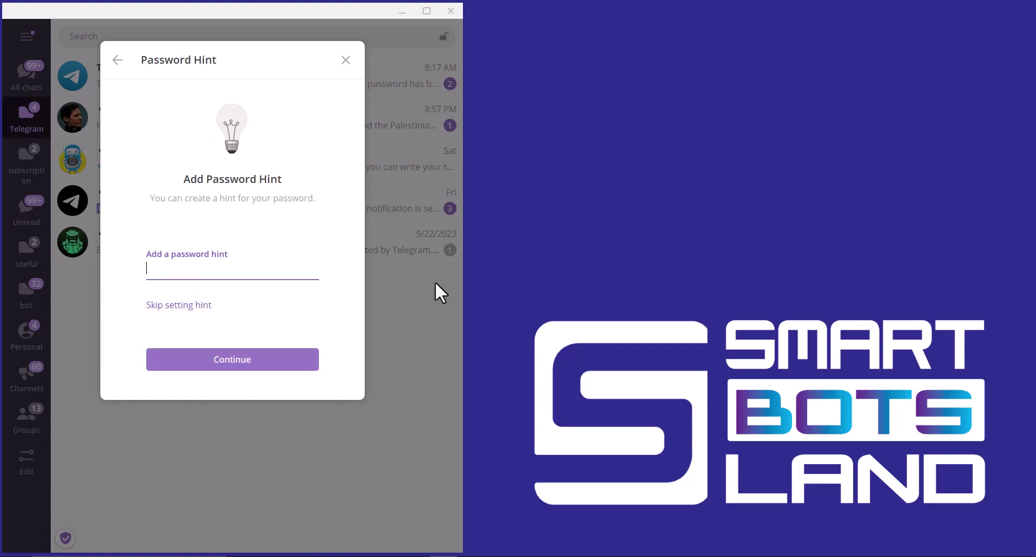
text(d)
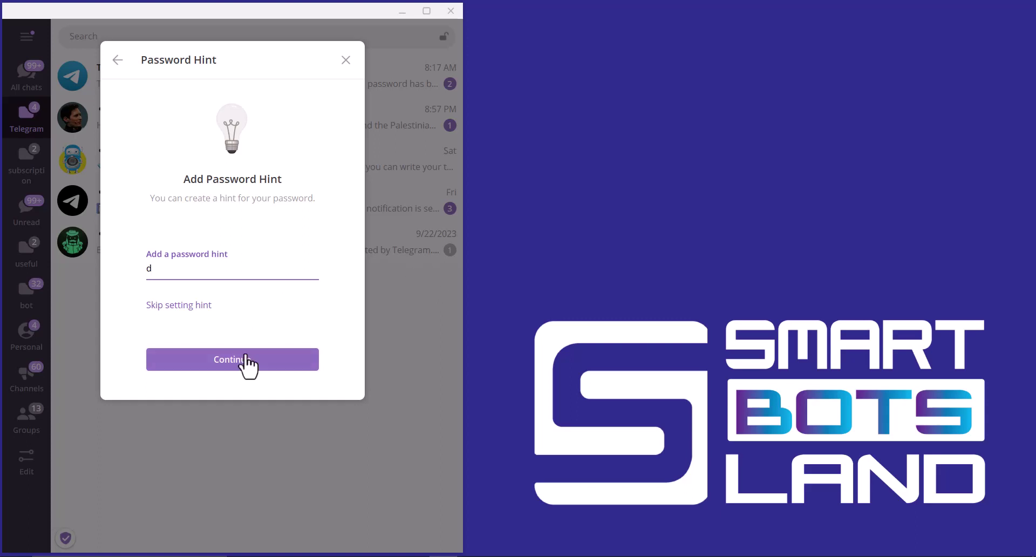
click(247, 361)
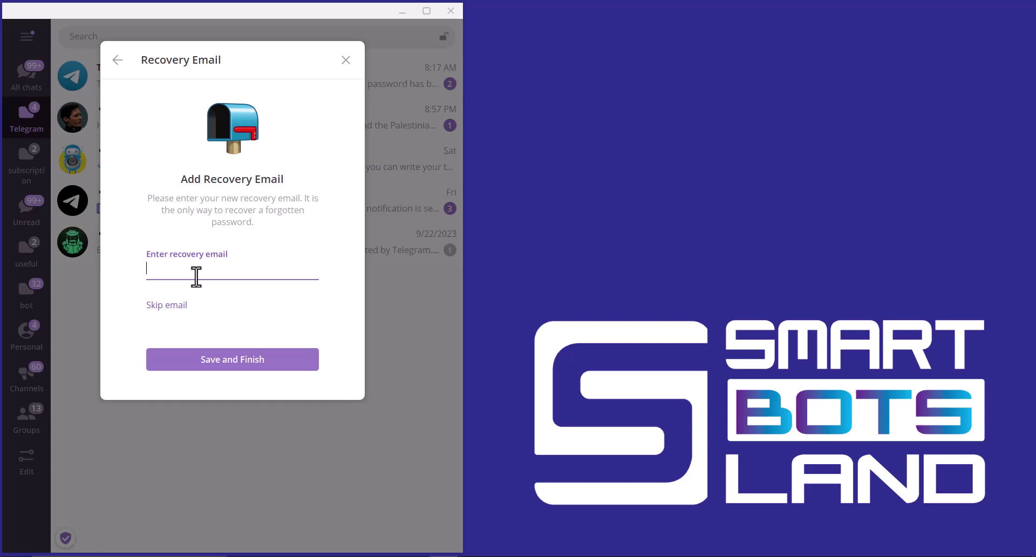
Paste the recovery email, resend the confirmation code, and submit it to enable Two-Step Verification.
key(ctrl+v)
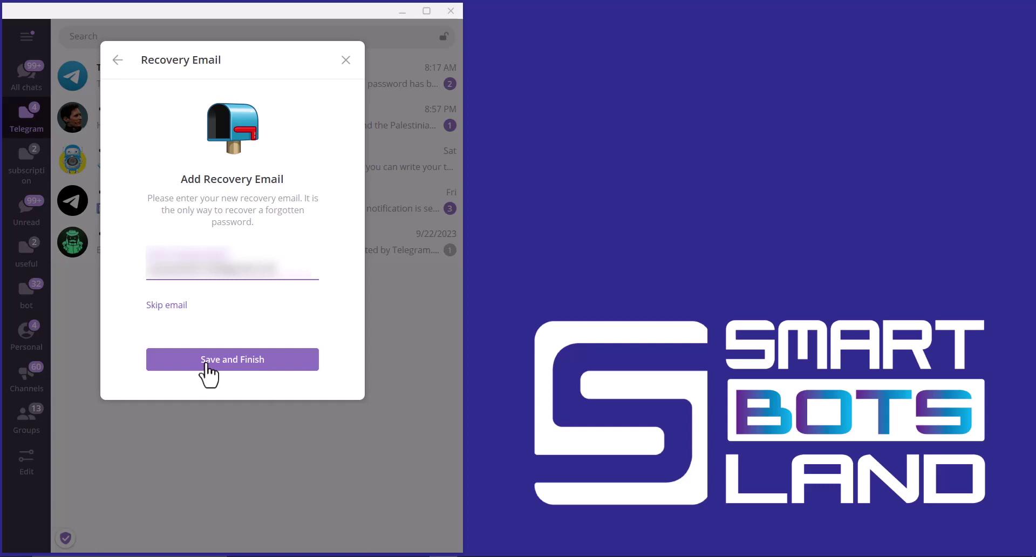
click(206, 366)
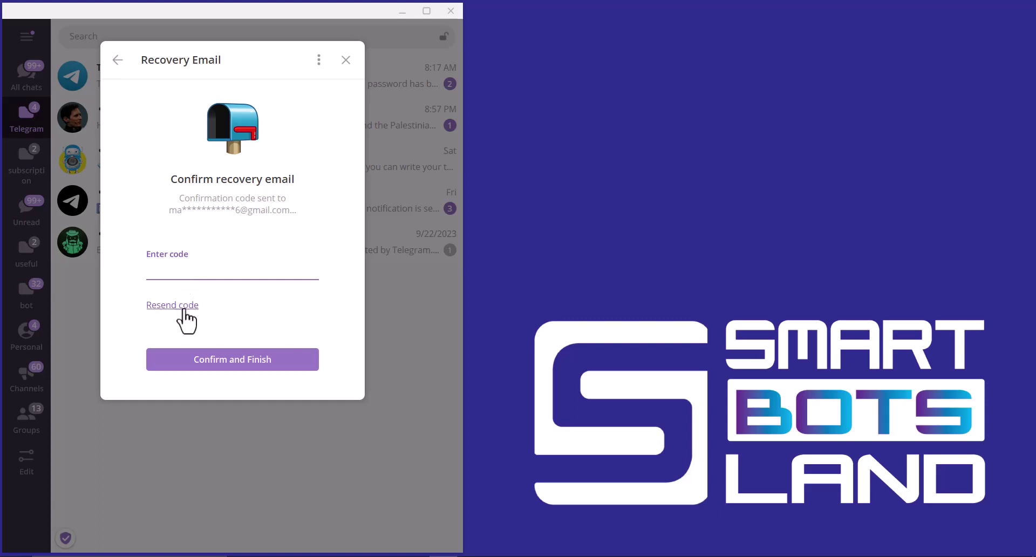
click(189, 305)
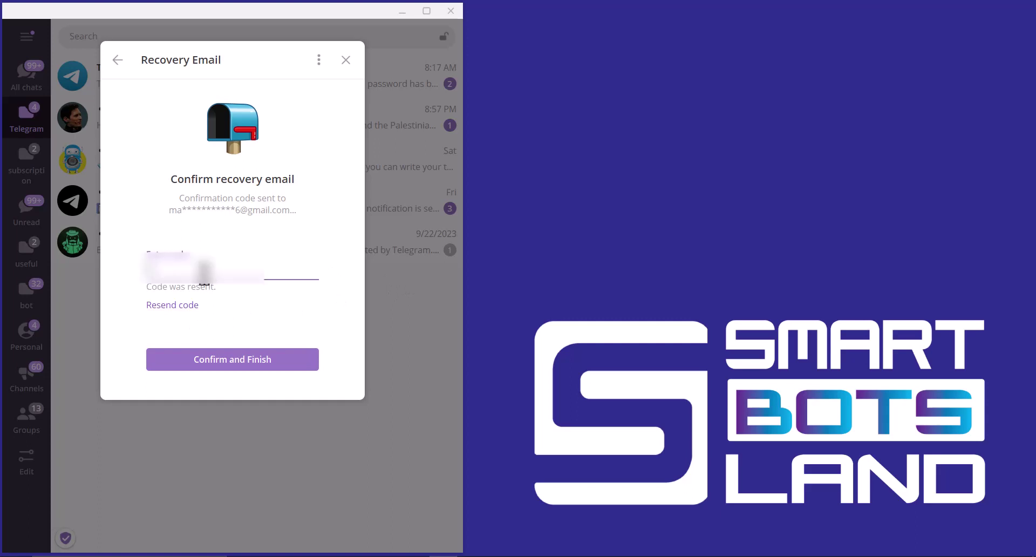
key(Return)
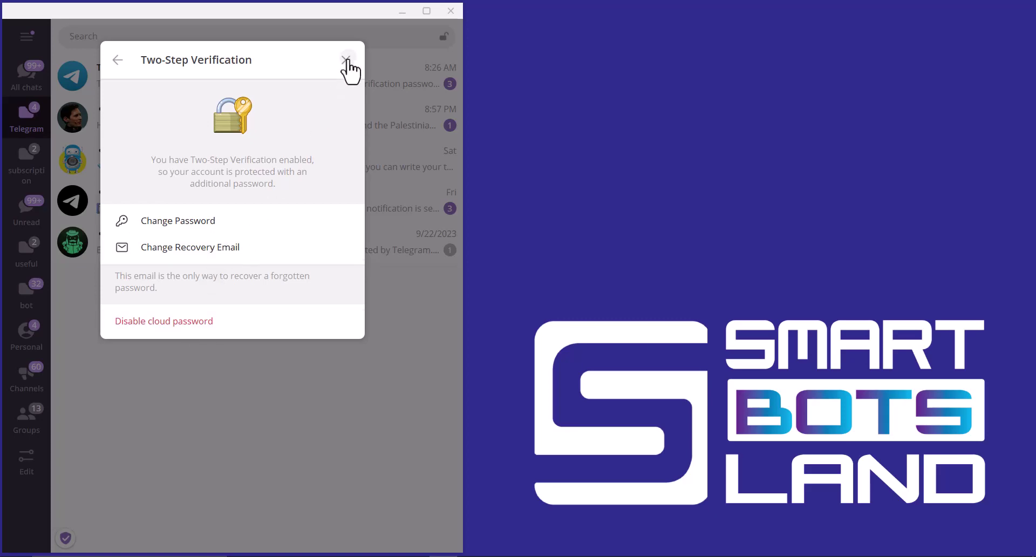
Reopen Privacy and Security to confirm Two-Step Verification reads On, then close settings.
click(346, 60)
click(25, 37)
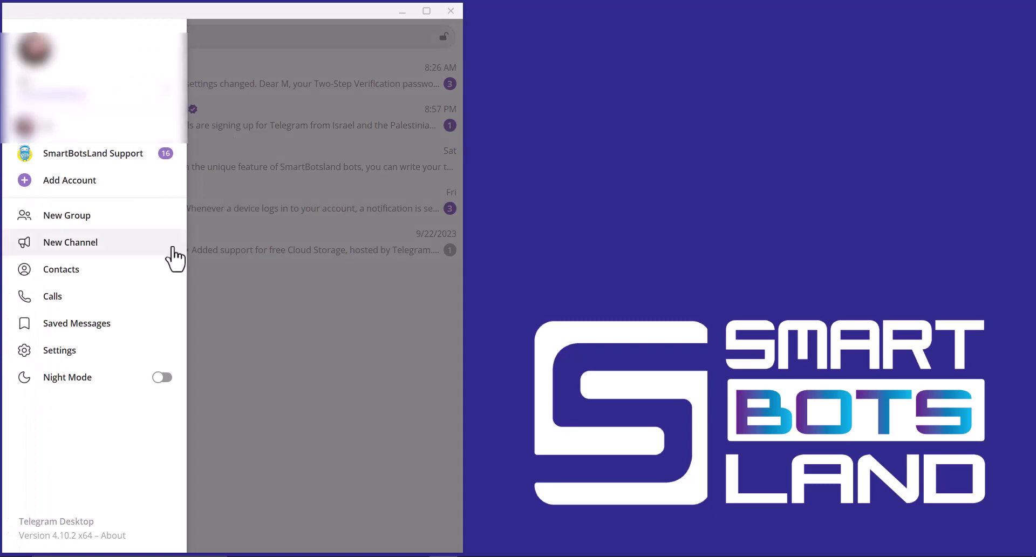
click(122, 350)
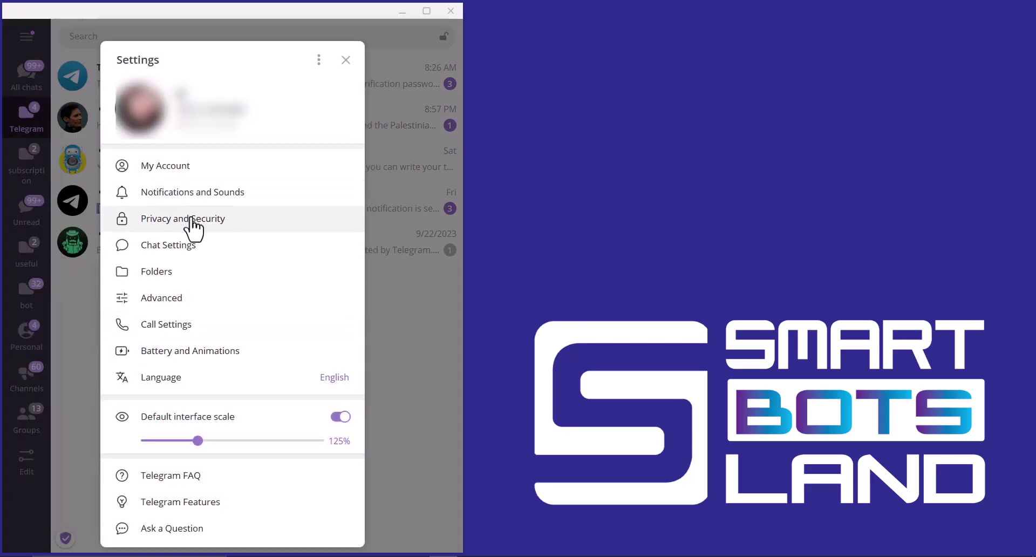
click(190, 219)
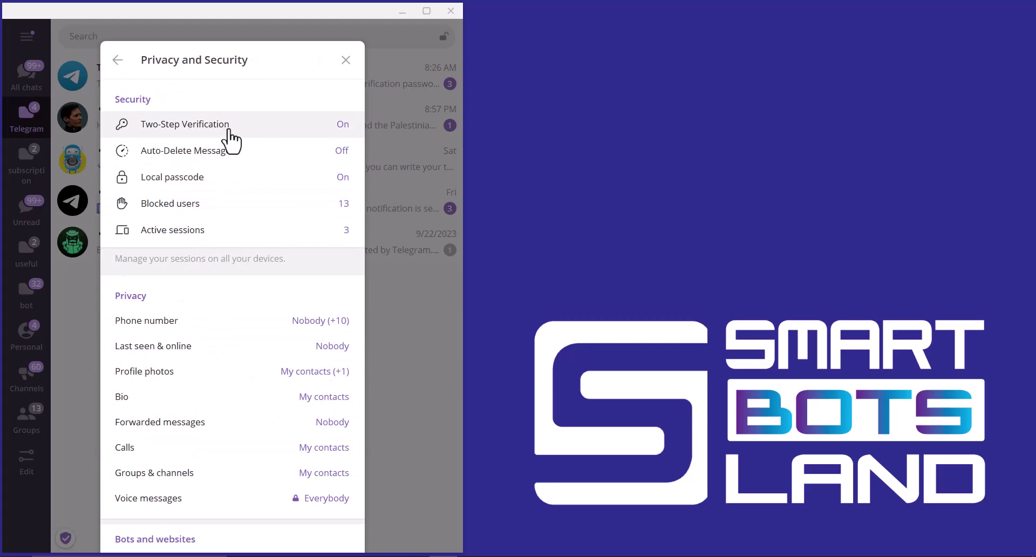
click(346, 60)
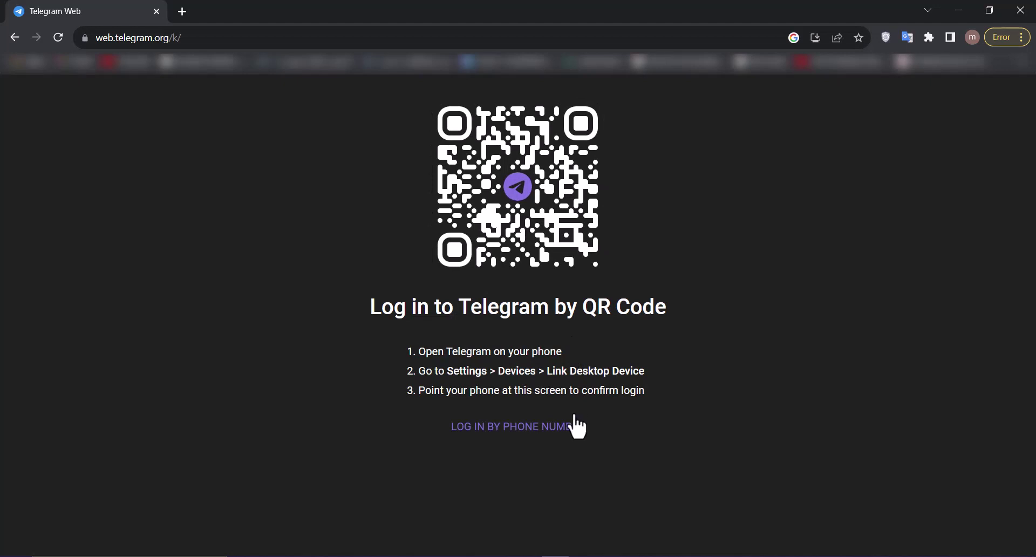
Log in to Telegram Web by phone number and enter the account's two-step cloud password.
click(550, 445)
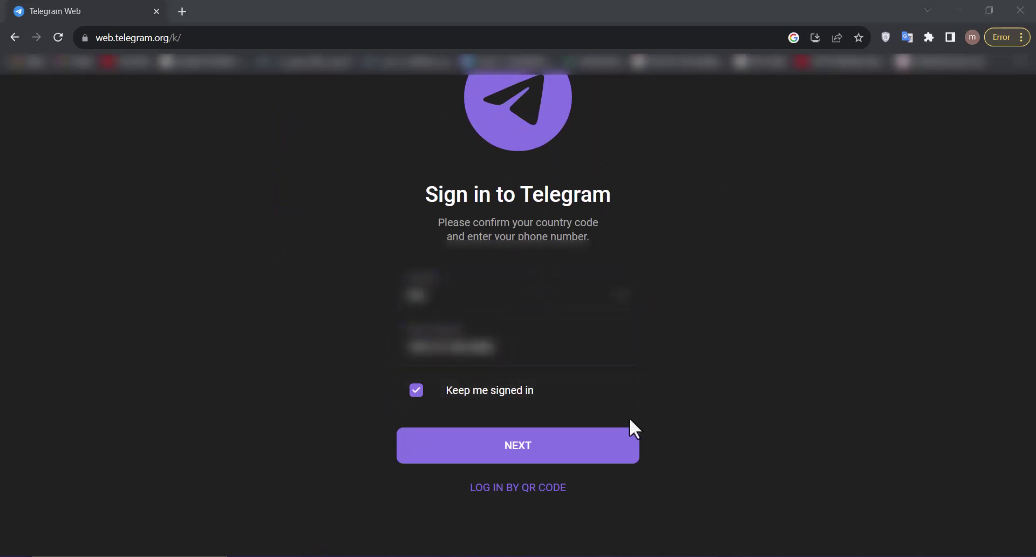
click(579, 455)
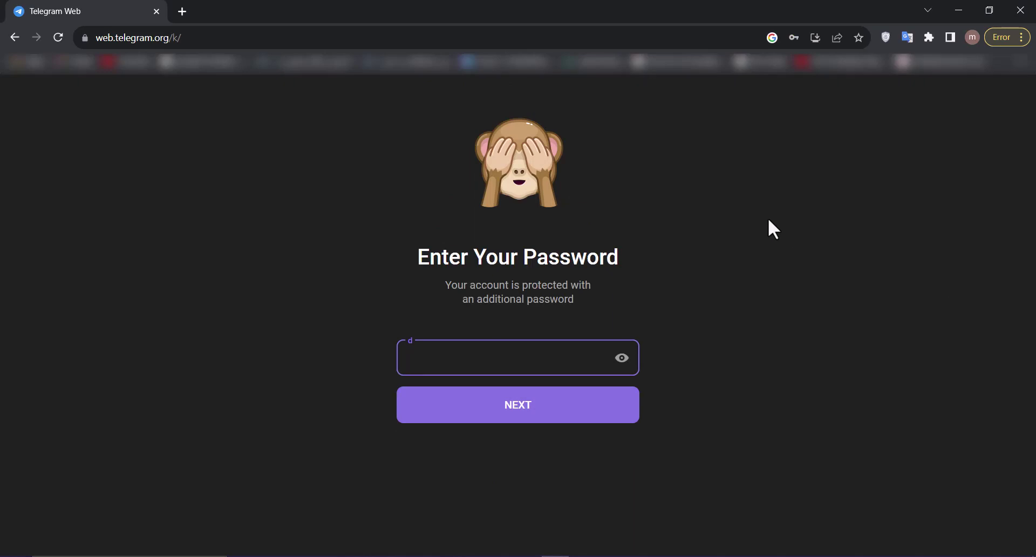
click(620, 402)
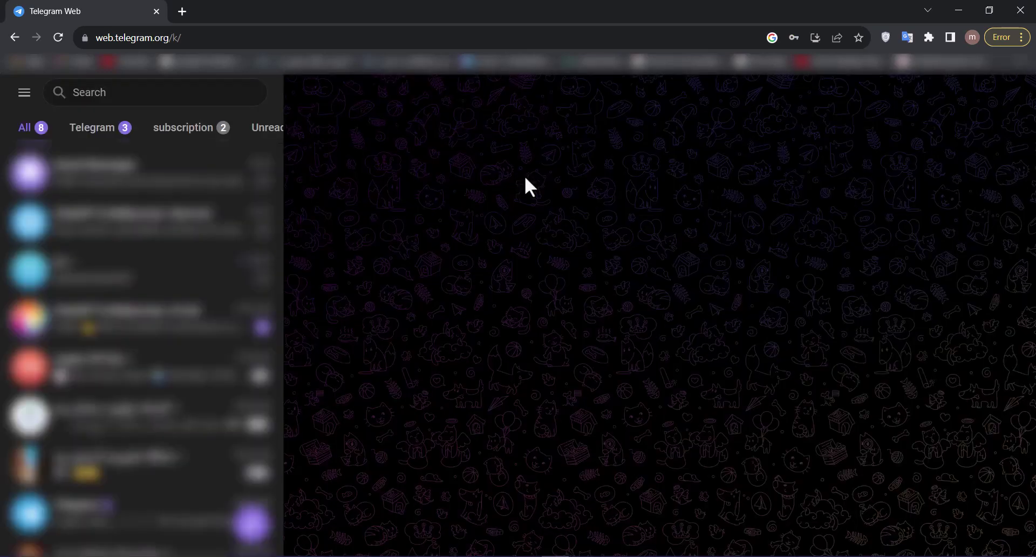